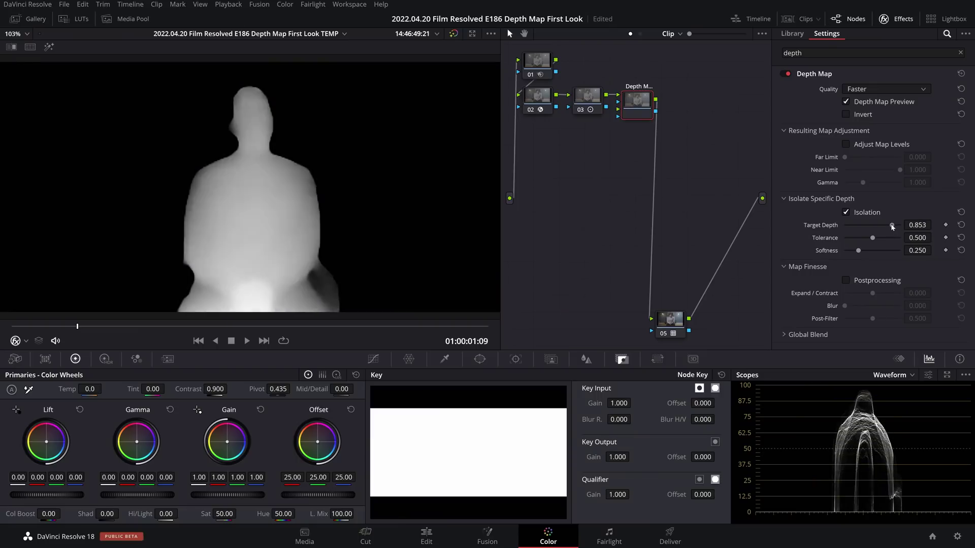
Add a Depth Map node from the Effects Library and connect it after node 03
drag(872, 226, 841, 227)
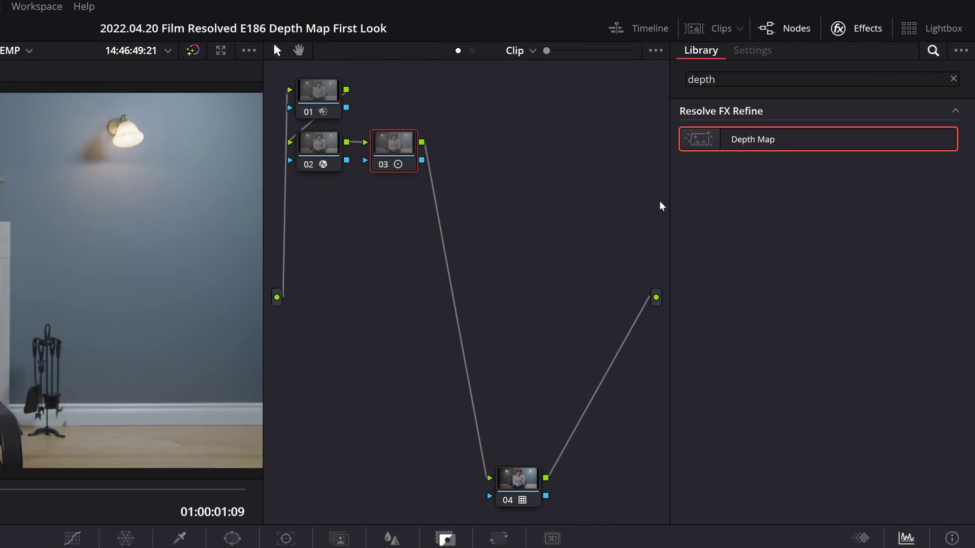
drag(773, 145, 443, 249)
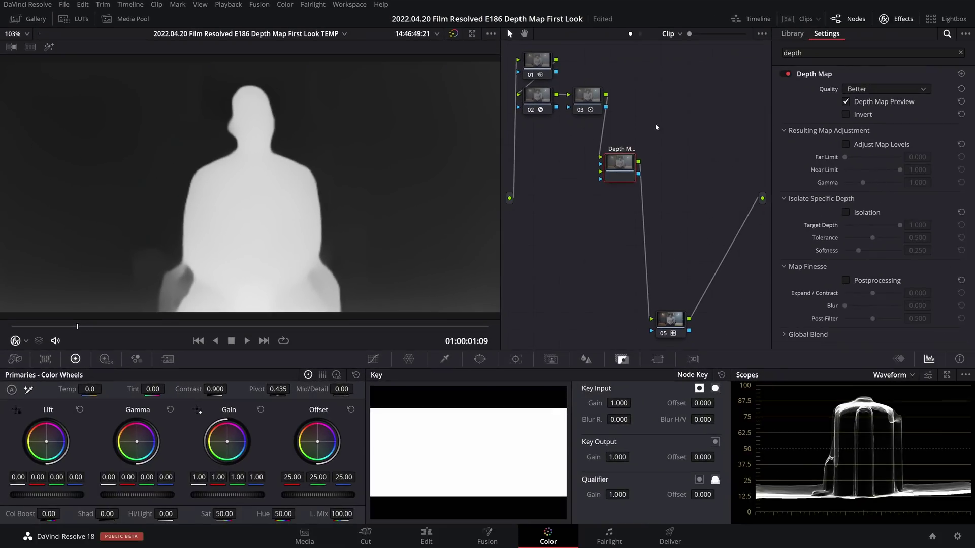
drag(931, 254, 964, 171)
Change Depth Map Quality from Better to Faster, leaving Invert off so the subject stays white
drag(642, 114, 643, 113)
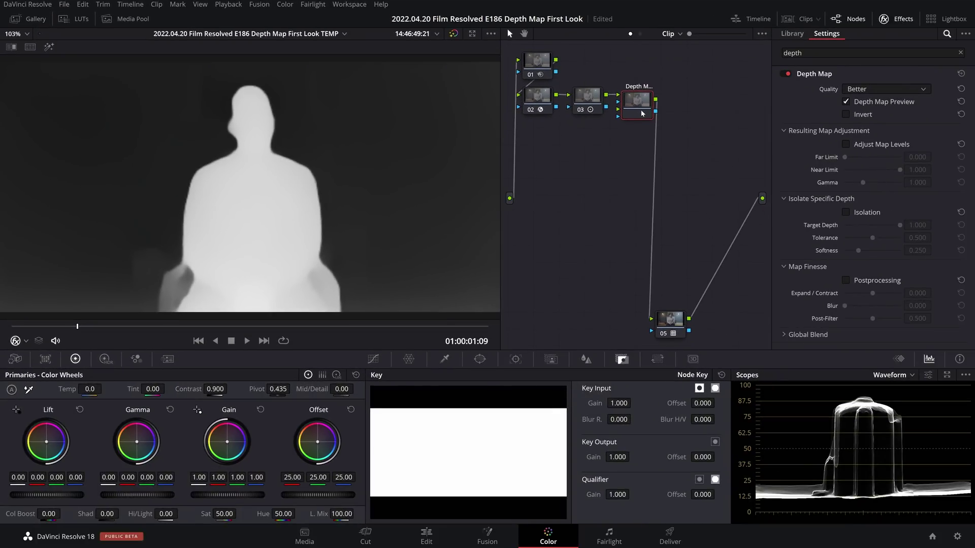
click(861, 94)
click(861, 104)
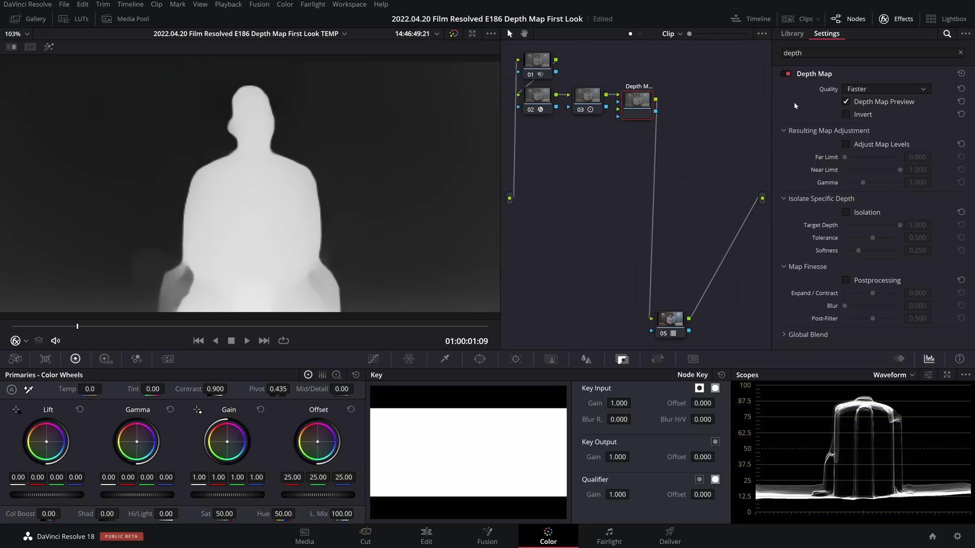
click(846, 115)
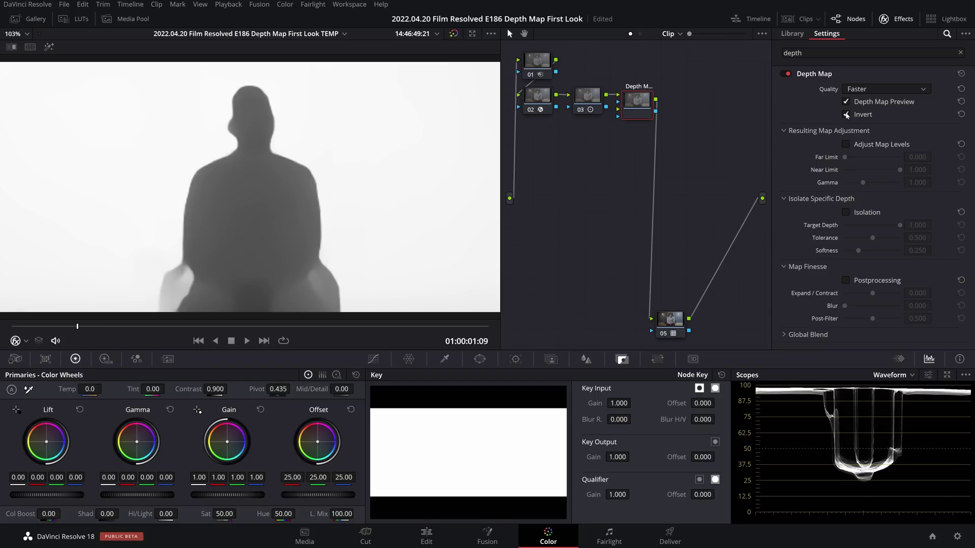
click(846, 115)
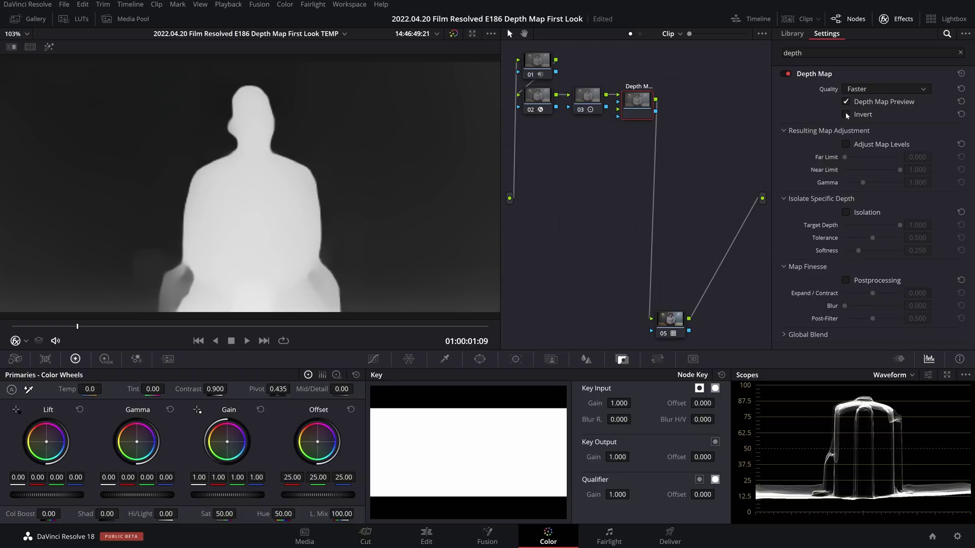
Enable Isolation with Target Depth 0.578 and Tolerance 0.500, and turn on Adjust Map Levels
click(847, 214)
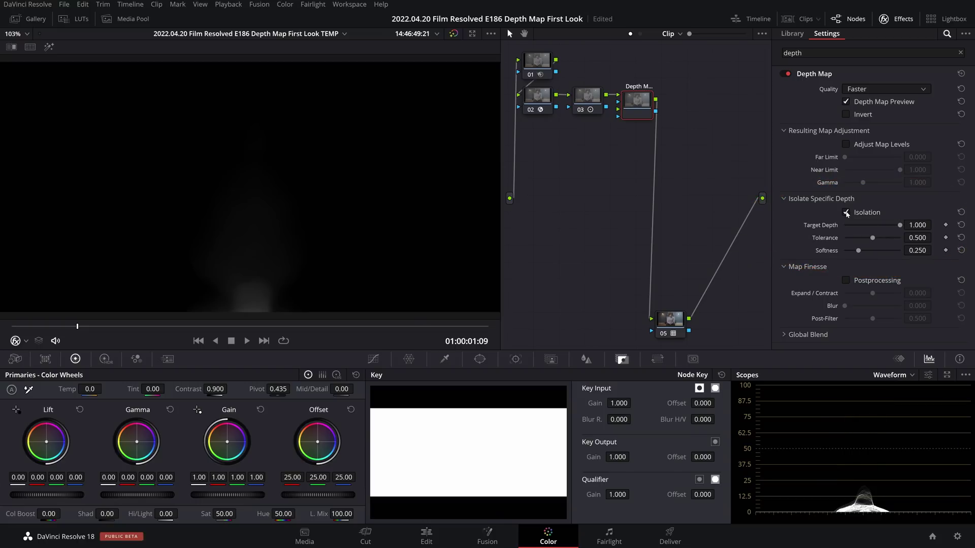
drag(899, 229, 869, 239)
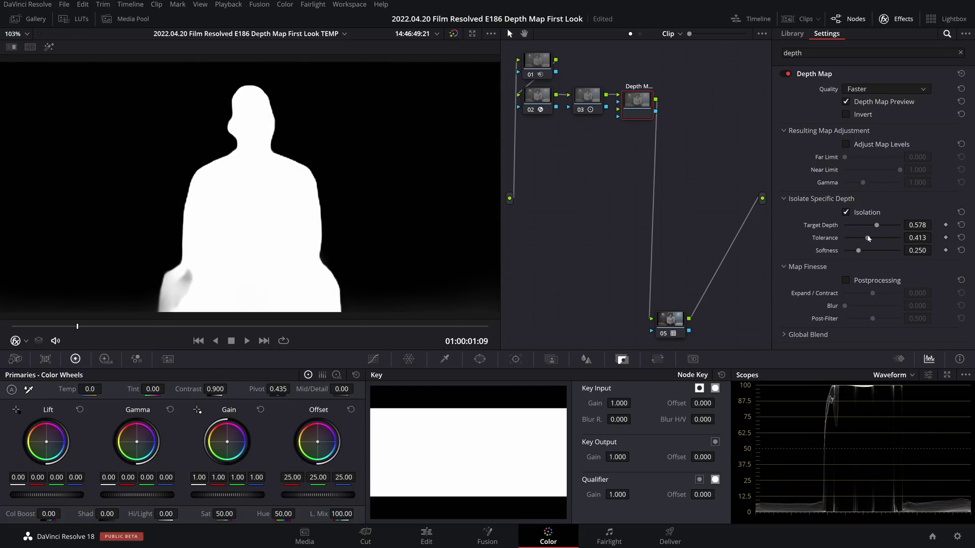
click(961, 238)
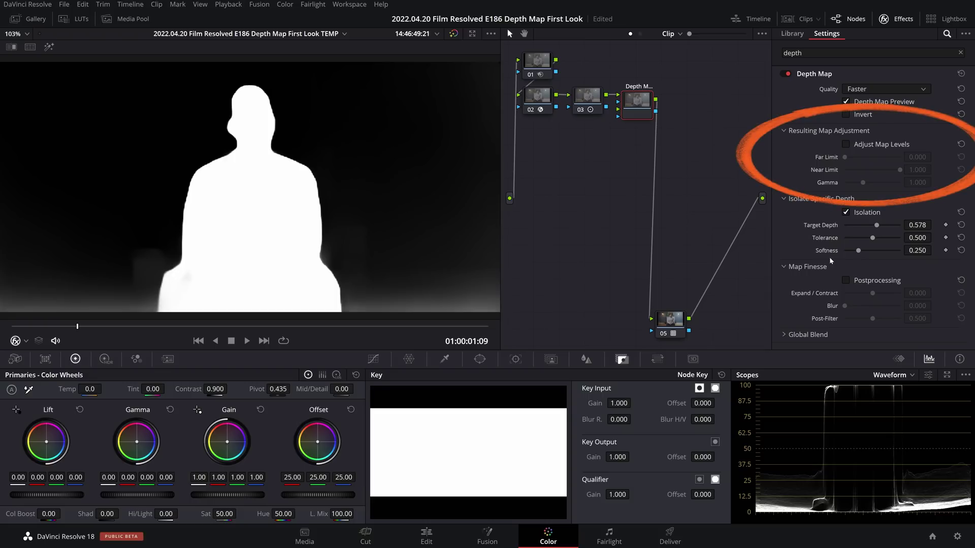
click(846, 145)
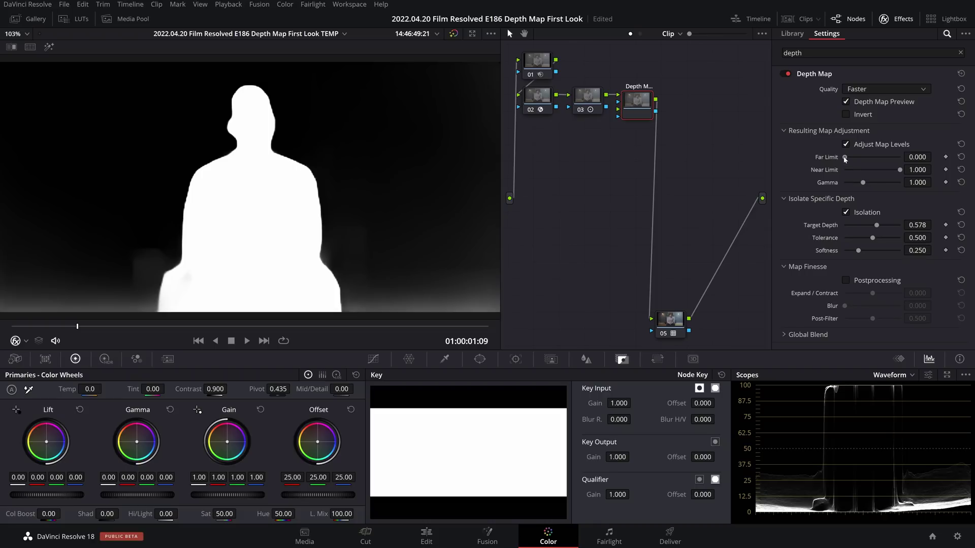
Set Far Limit 0.101 and Near Limit 0.909, enable Postprocessing, and save the project
mouse_move(845, 159)
mouse_down()
mouse_move(899, 171)
mouse_move(851, 159)
mouse_up()
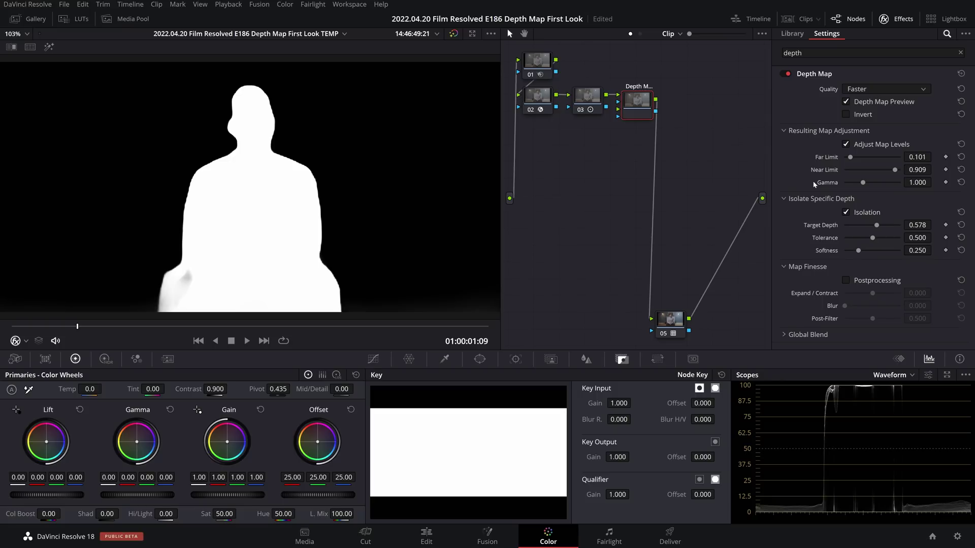
click(846, 280)
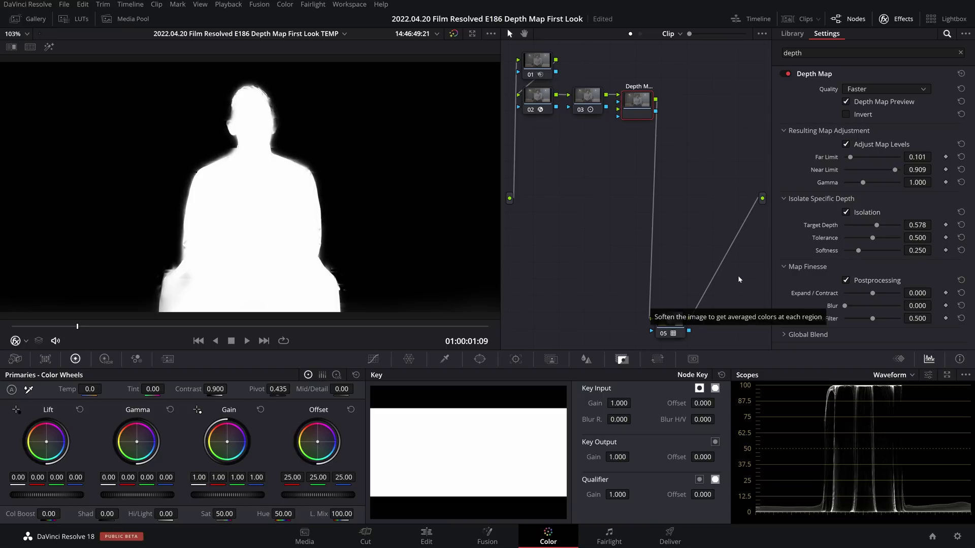
key(ctrl+s)
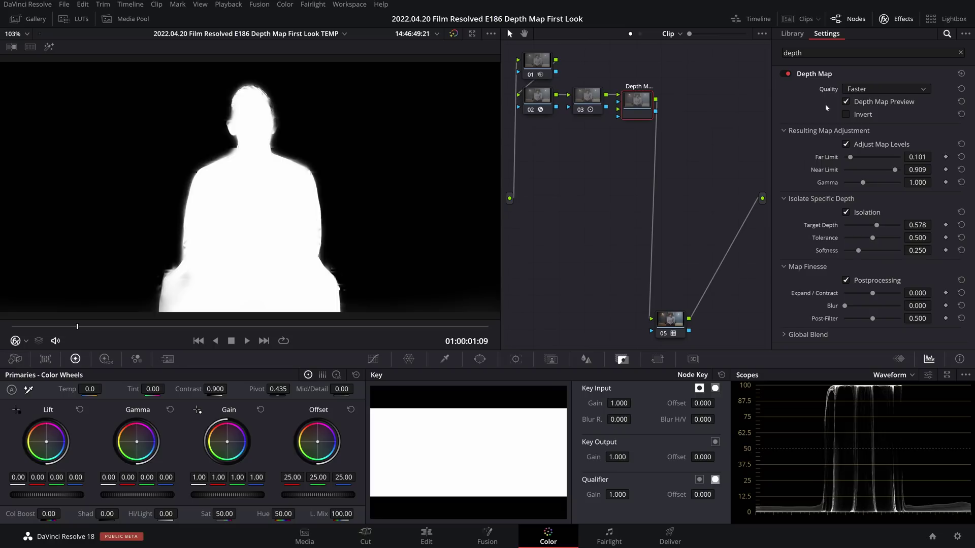
Disable Depth Map Preview, add node 05 keyed by the Depth Map matte, plus a parallel node
click(848, 102)
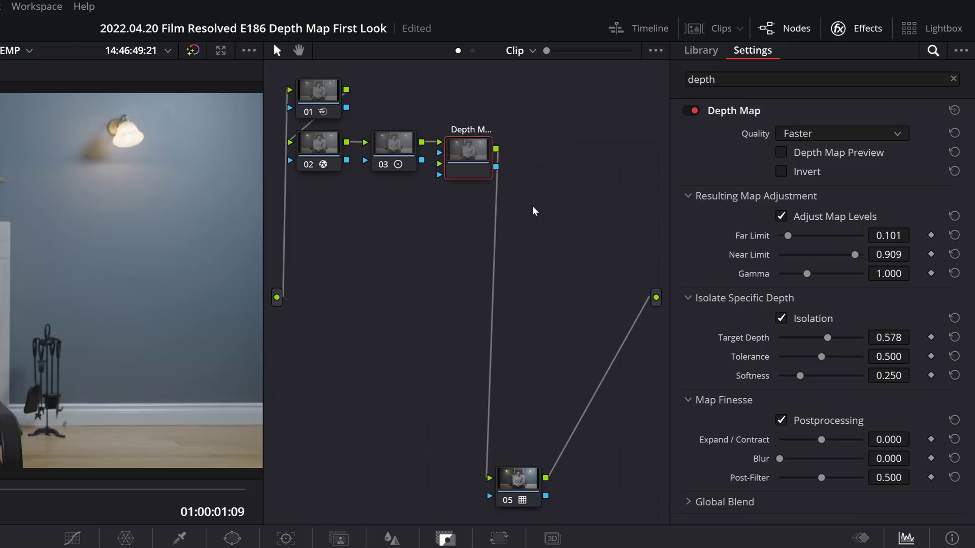
key(alt+s)
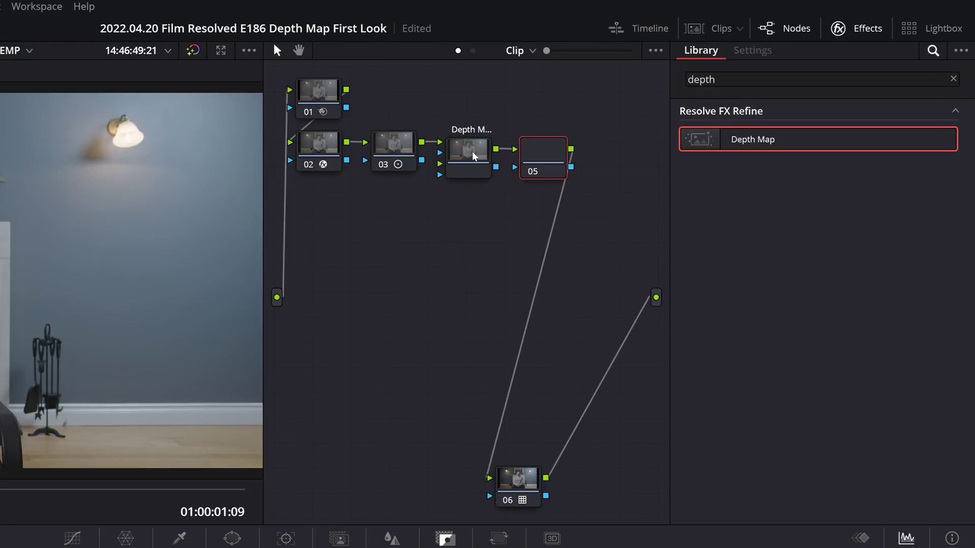
drag(496, 167, 507, 210)
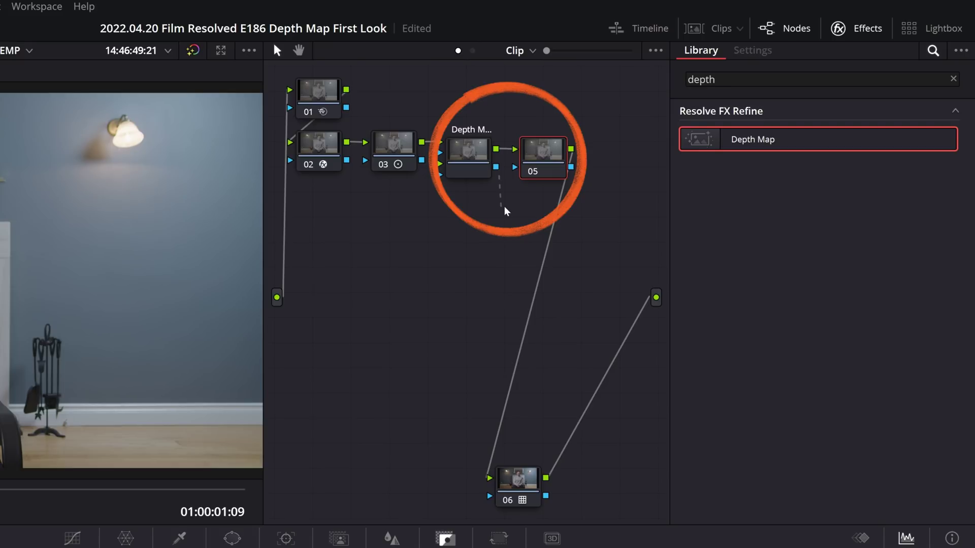
drag(506, 210, 514, 170)
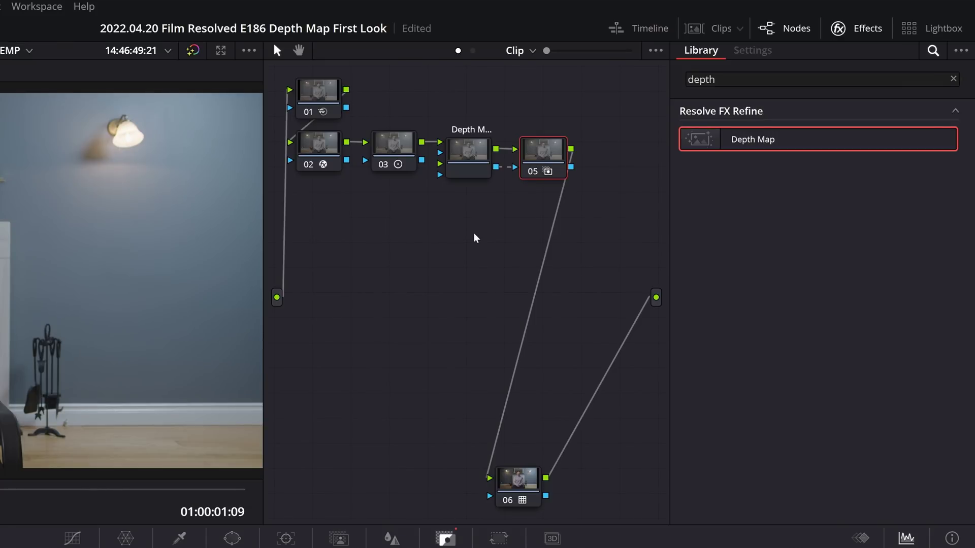
key(alt+l)
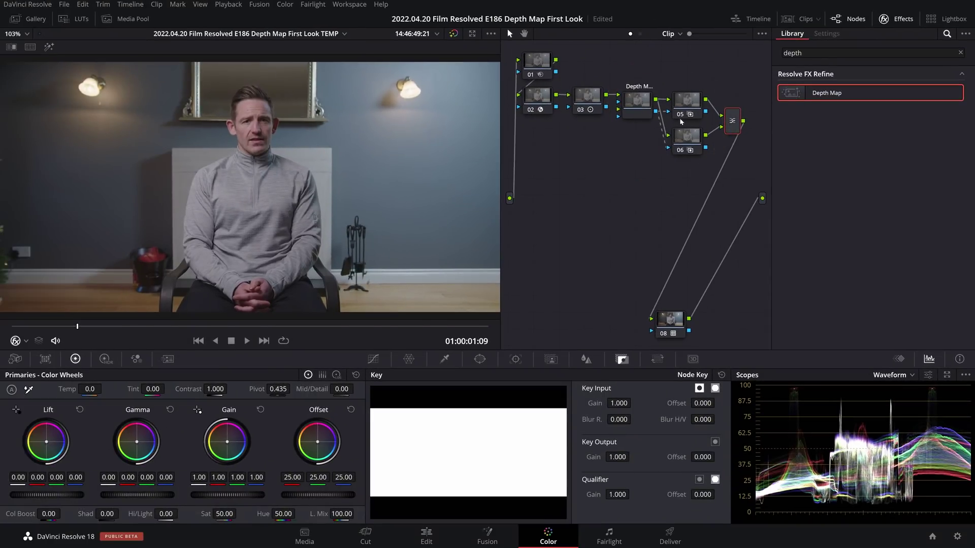
Invert node 05's key, label nodes 05 'BG' and 06 'FG', and lower BG's Offset
click(550, 156)
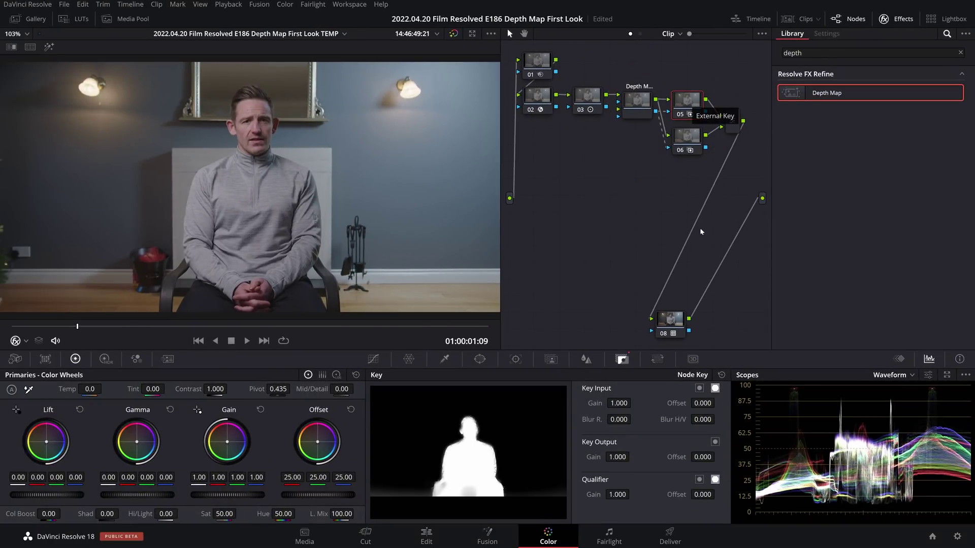
click(700, 389)
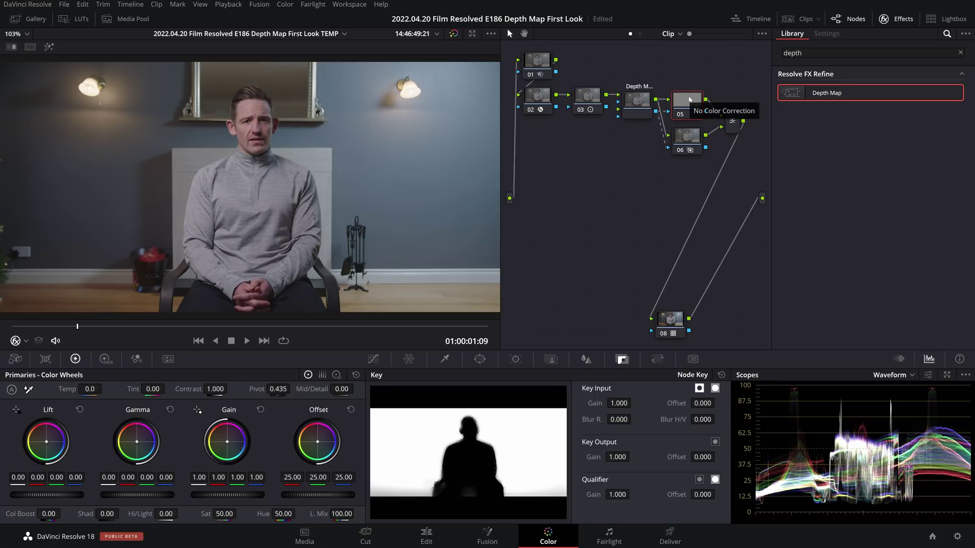
text(BG)
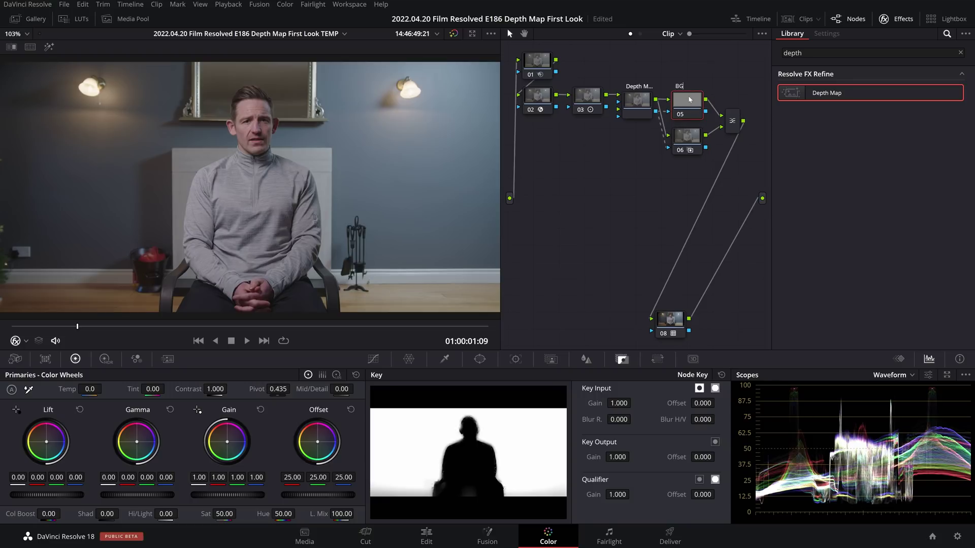
click(682, 135)
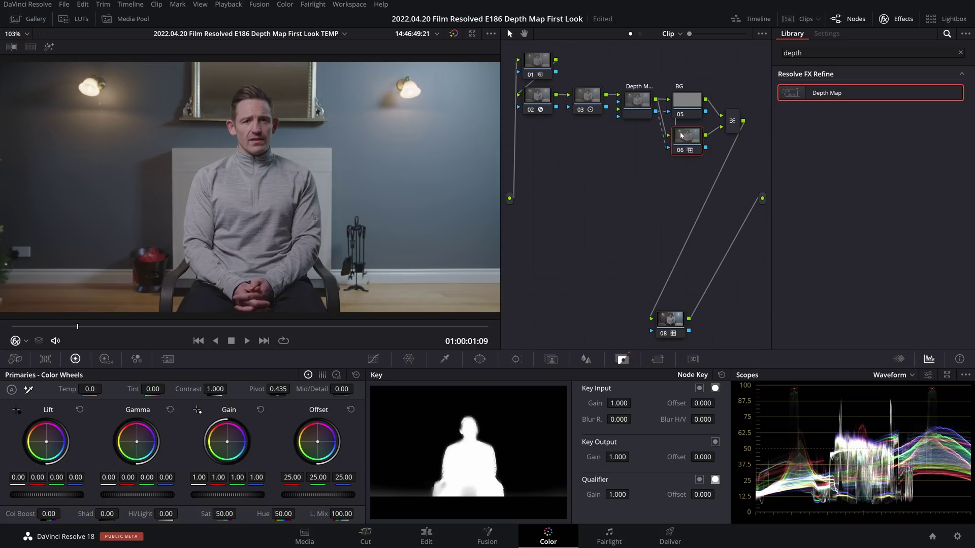
text(FG)
key(alt+shift+semicolon)
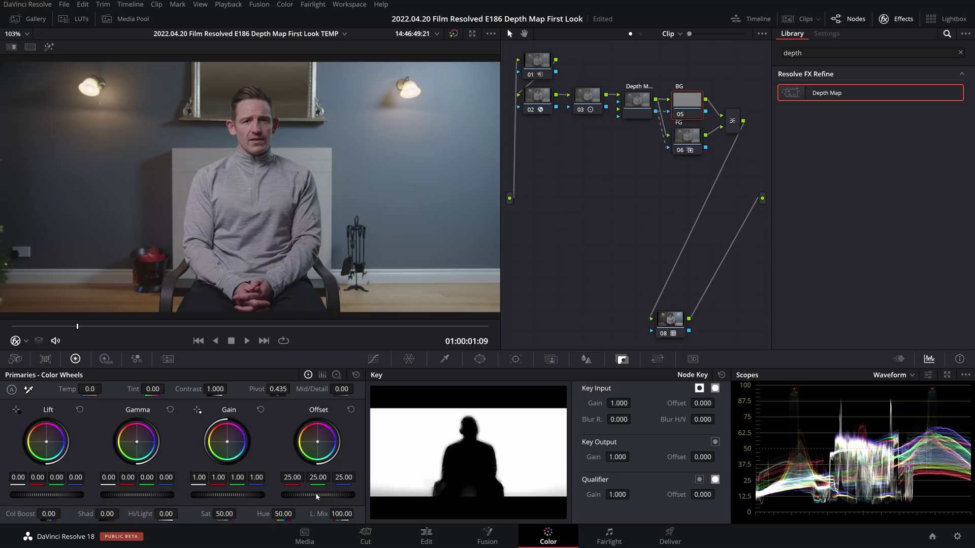
drag(318, 497, 269, 496)
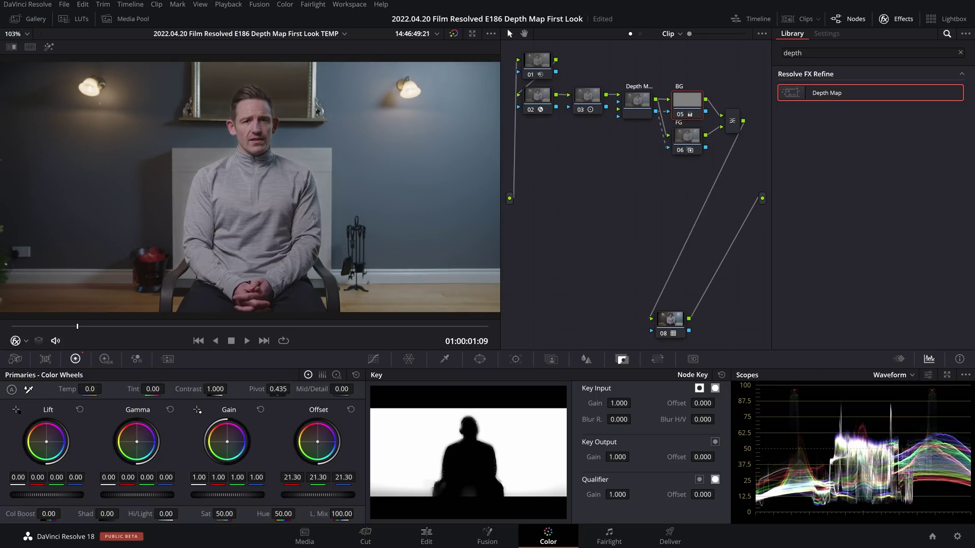
Give the FG node Contrast 1.050, then expand and blur the depth matte edges
click(687, 136)
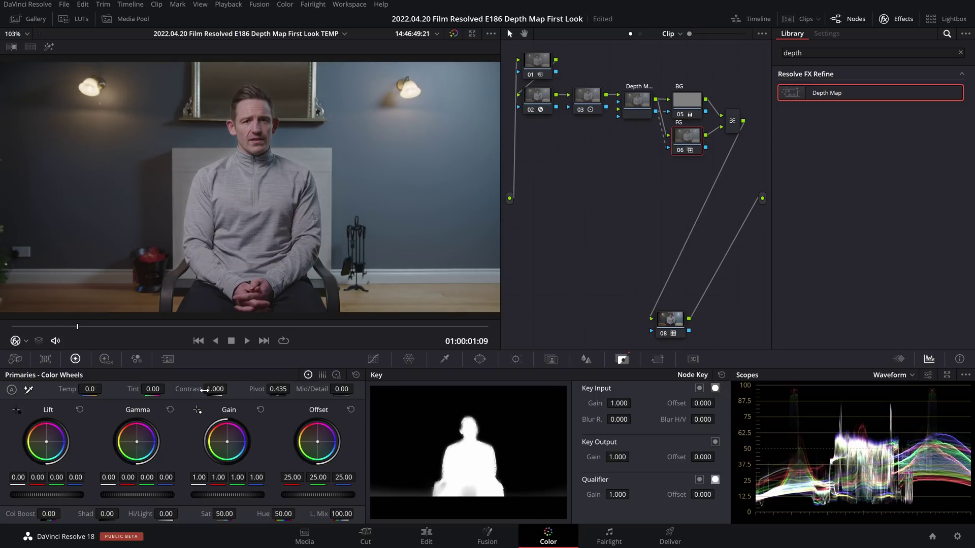
double_click(213, 390)
text(1.05)
key(Return)
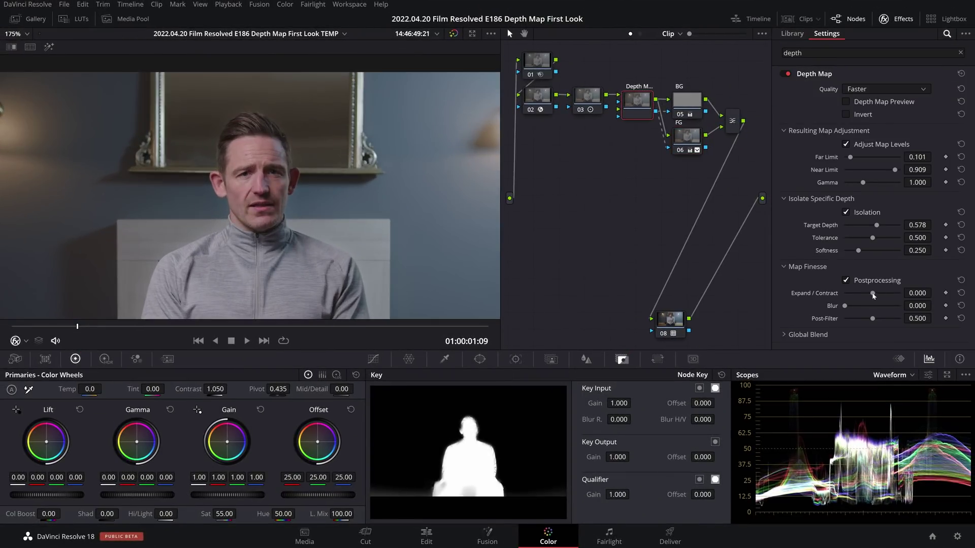
drag(872, 295, 916, 318)
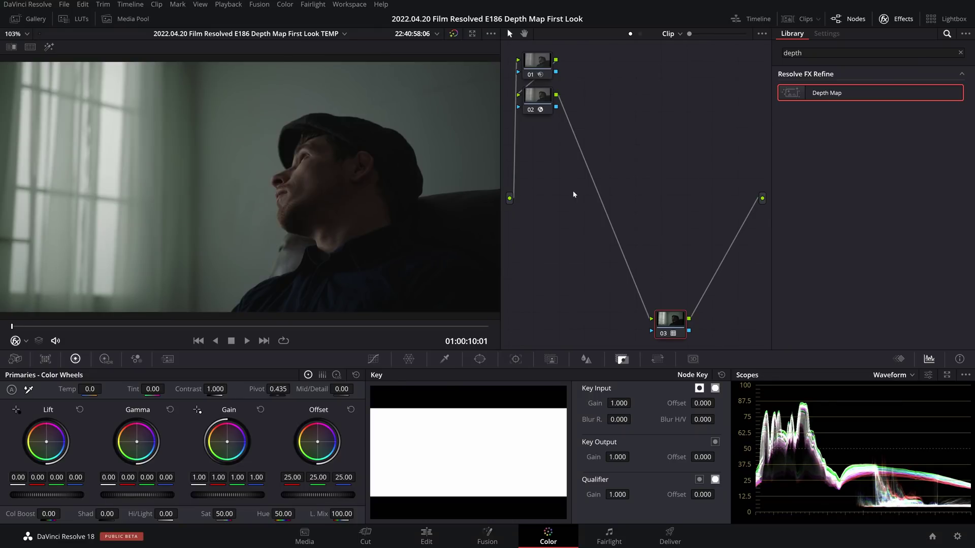
Insert a Depth Map between nodes 02 and 03, set Quality to Faster, and invert it
drag(827, 93, 577, 140)
click(368, 326)
click(886, 88)
click(864, 82)
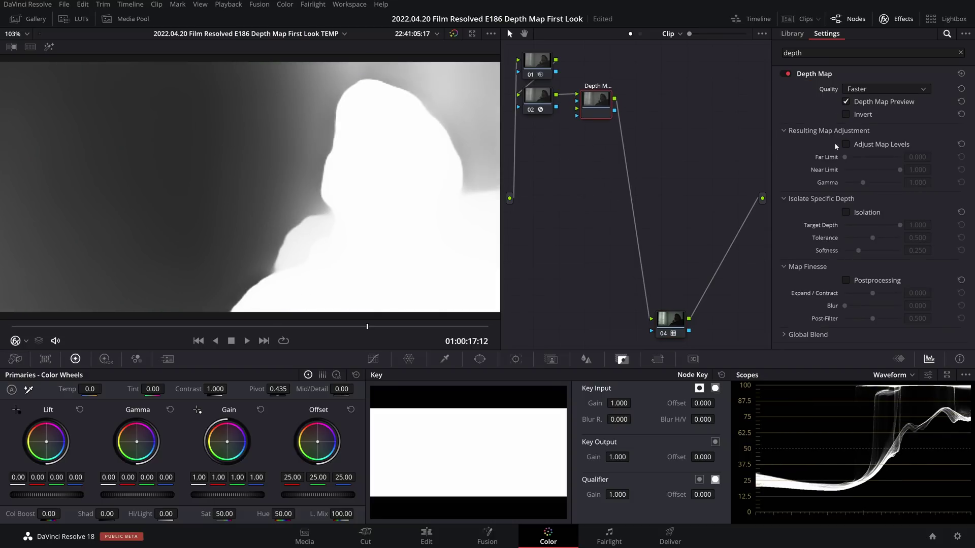
click(845, 114)
Tune Isolation, map levels, postprocessing and edge settings so the background is white, then disable preview
click(845, 212)
drag(917, 225, 894, 227)
click(845, 144)
drag(844, 157, 898, 170)
click(845, 281)
drag(872, 293, 886, 319)
drag(869, 238, 870, 238)
drag(858, 250, 853, 250)
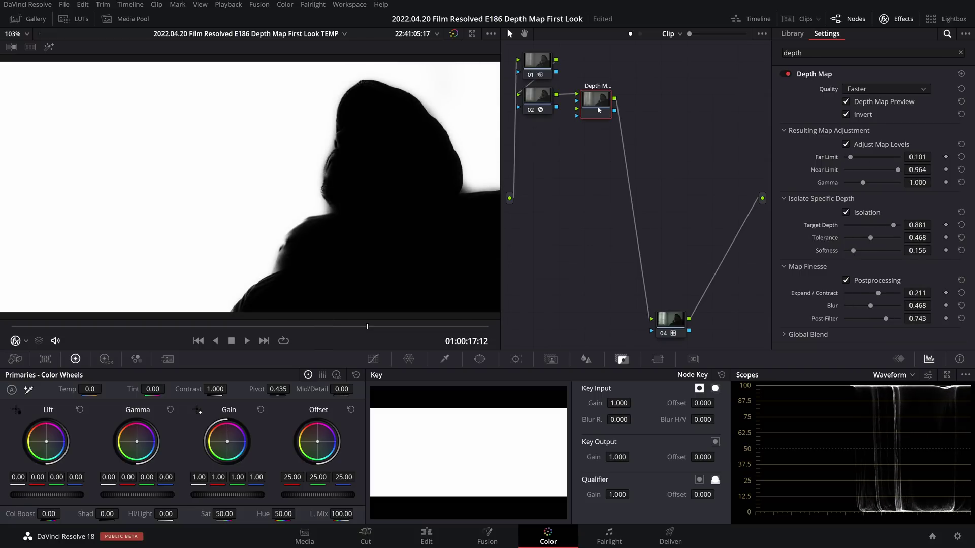
click(846, 101)
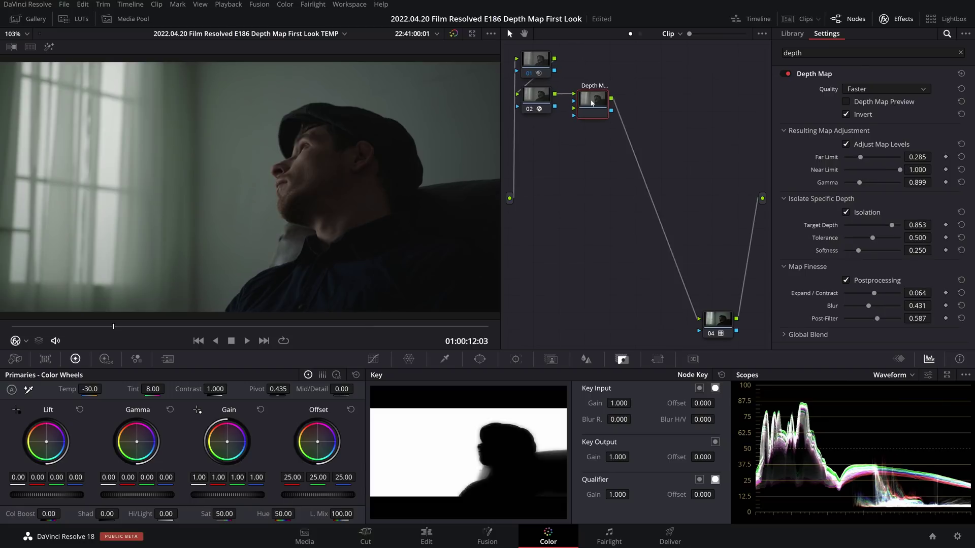
Add node 04 after the Depth Map and cool the background with Tint 6.00 and Temp -30.0
key(alt+s)
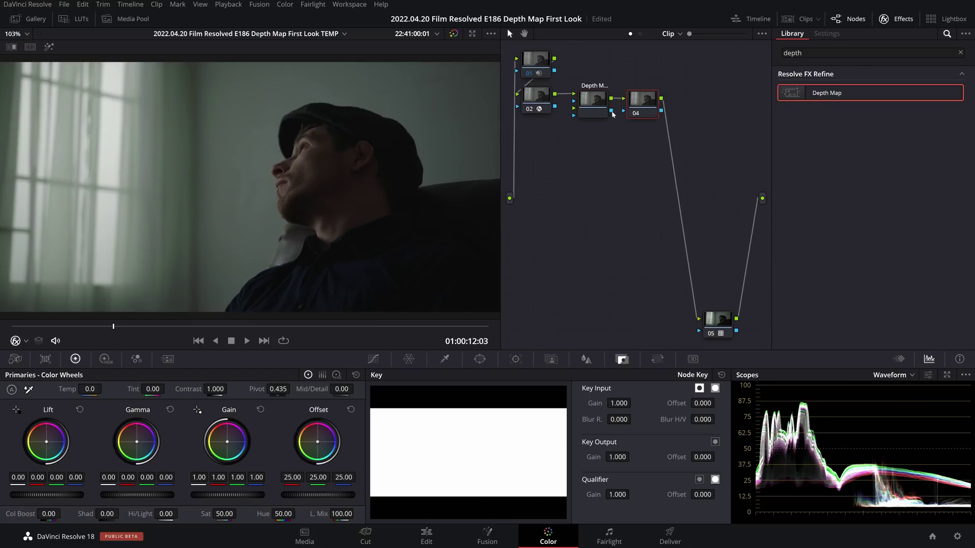
drag(153, 389, 167, 389)
drag(90, 389, 104, 389)
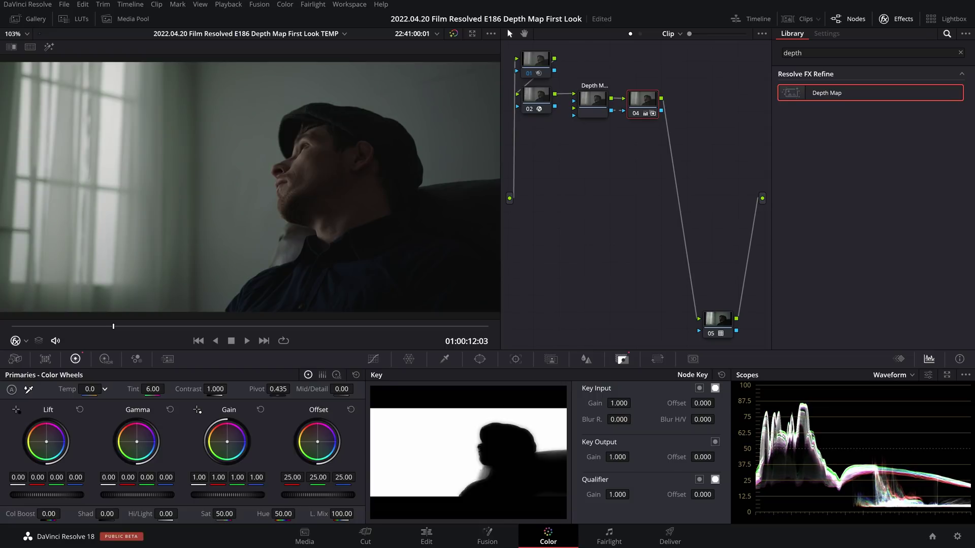